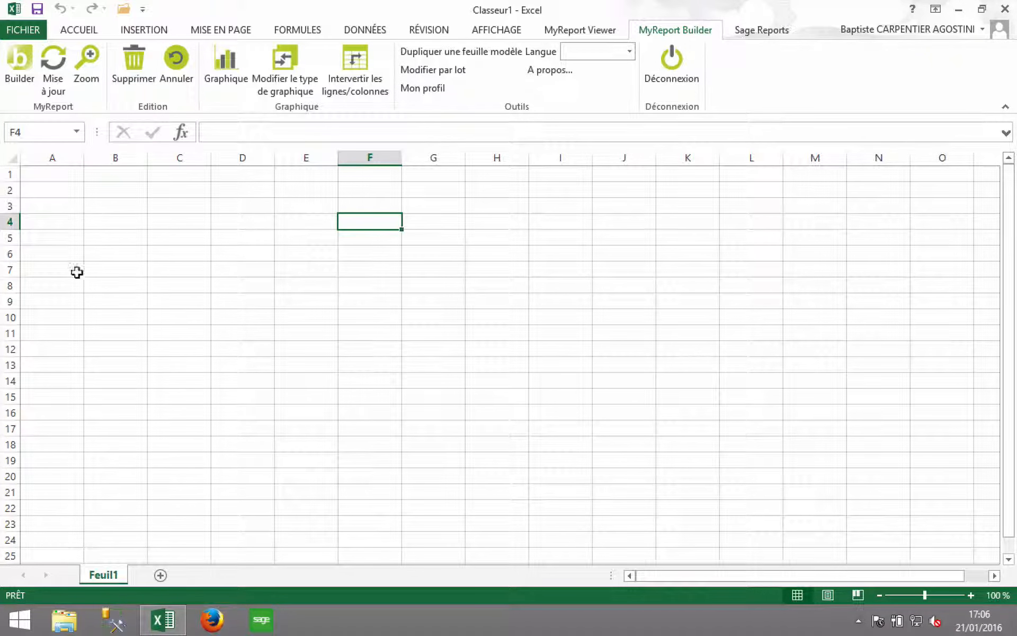
# Select cell B4 as the report location and sign in to MyReport Builder with the Admin login
pyautogui.click(104, 209)
pyautogui.click(180, 206)
pyautogui.click(127, 215)
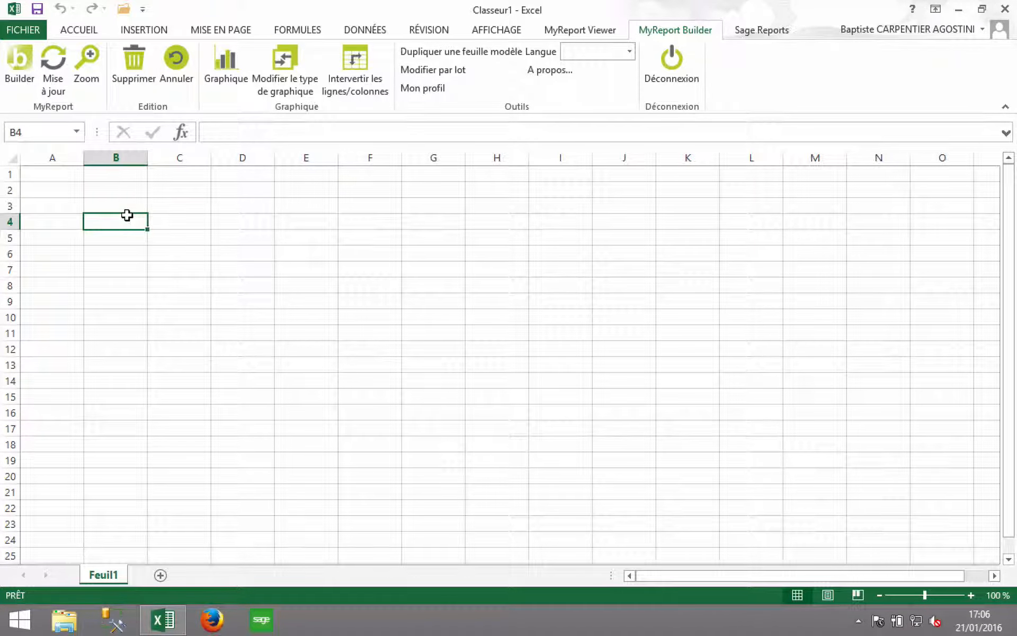
pyautogui.click(8, 67)
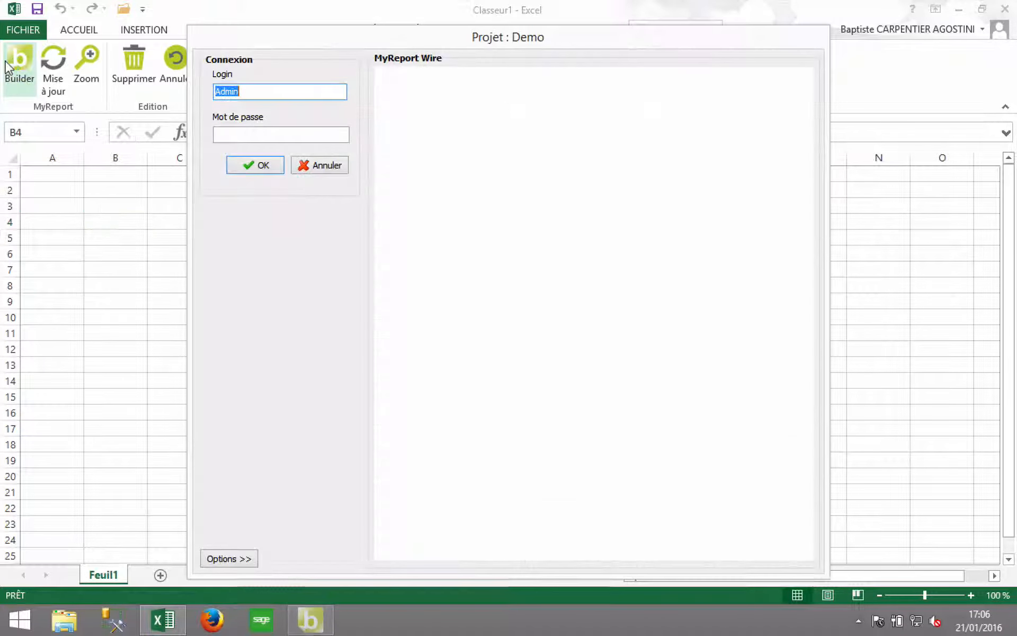
pyautogui.click(306, 142)
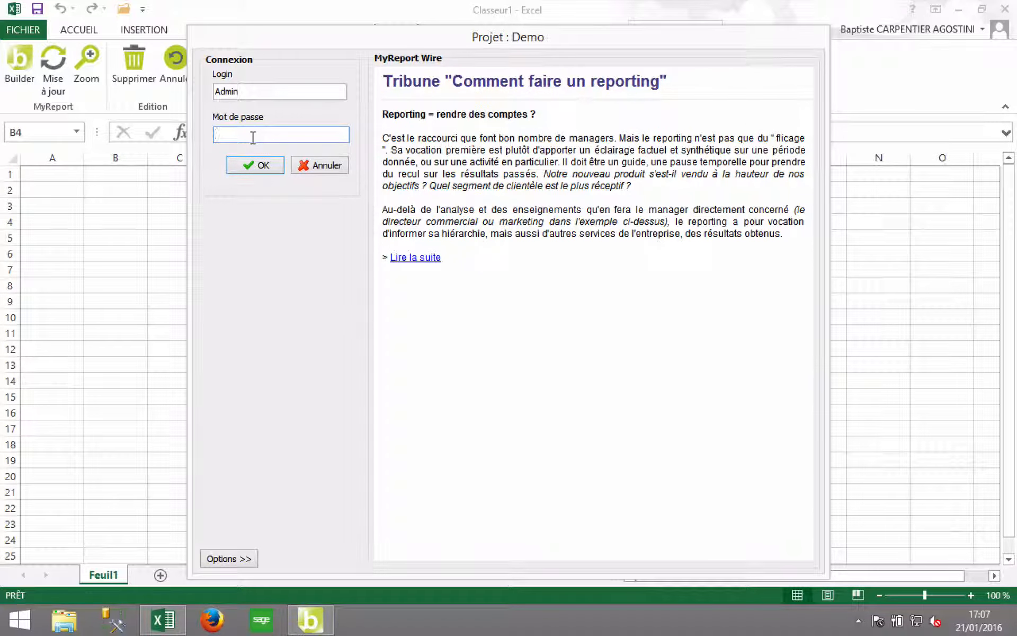
pyautogui.click(249, 166)
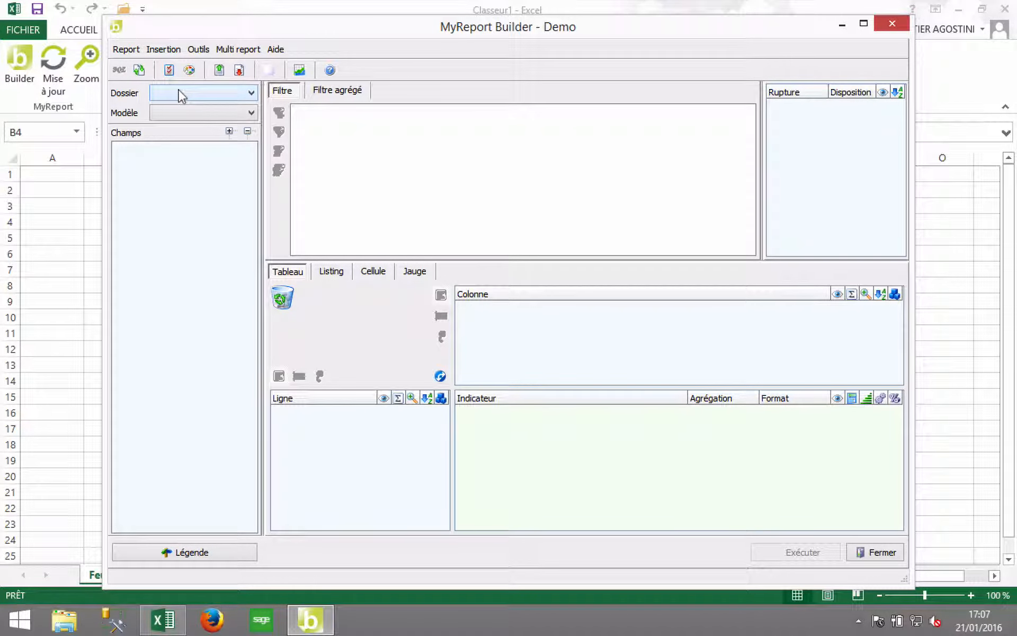
# Choose the GesCom folder and the Vente model as the report's data source
pyautogui.click(460, 25)
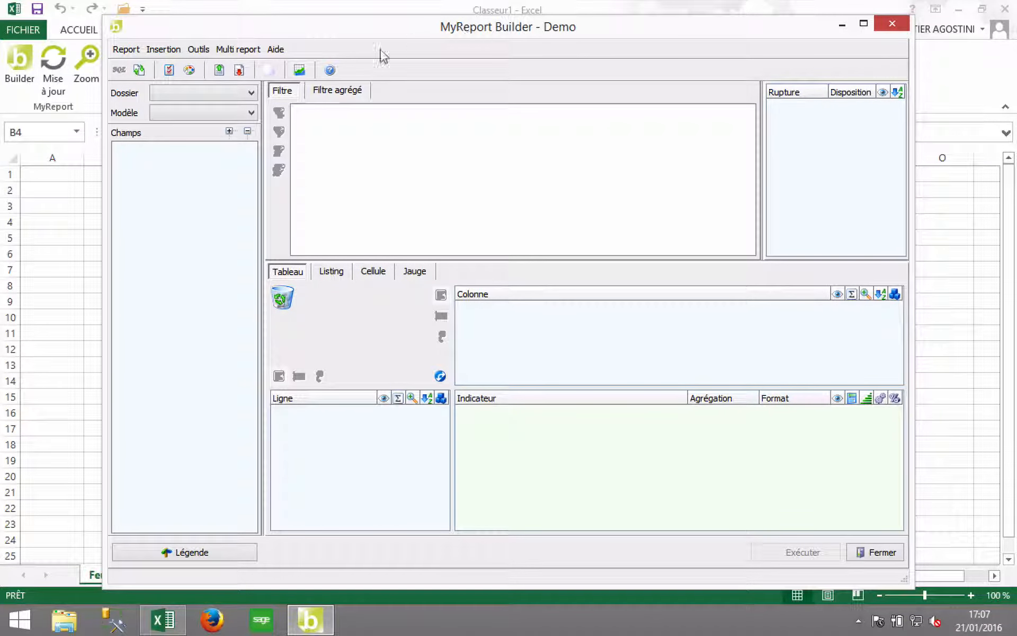
pyautogui.click(188, 94)
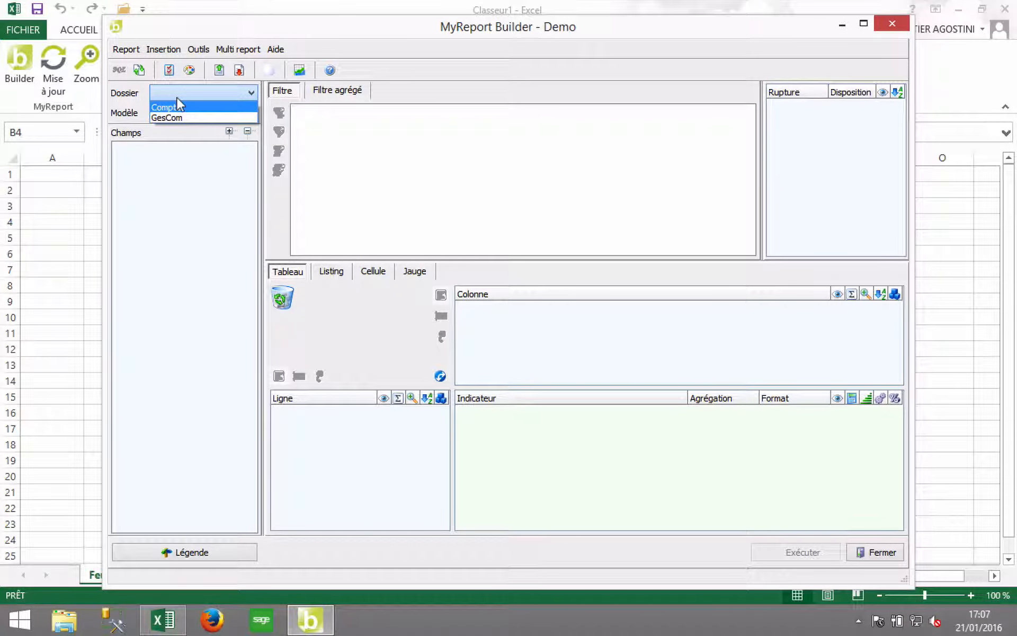
pyautogui.click(174, 117)
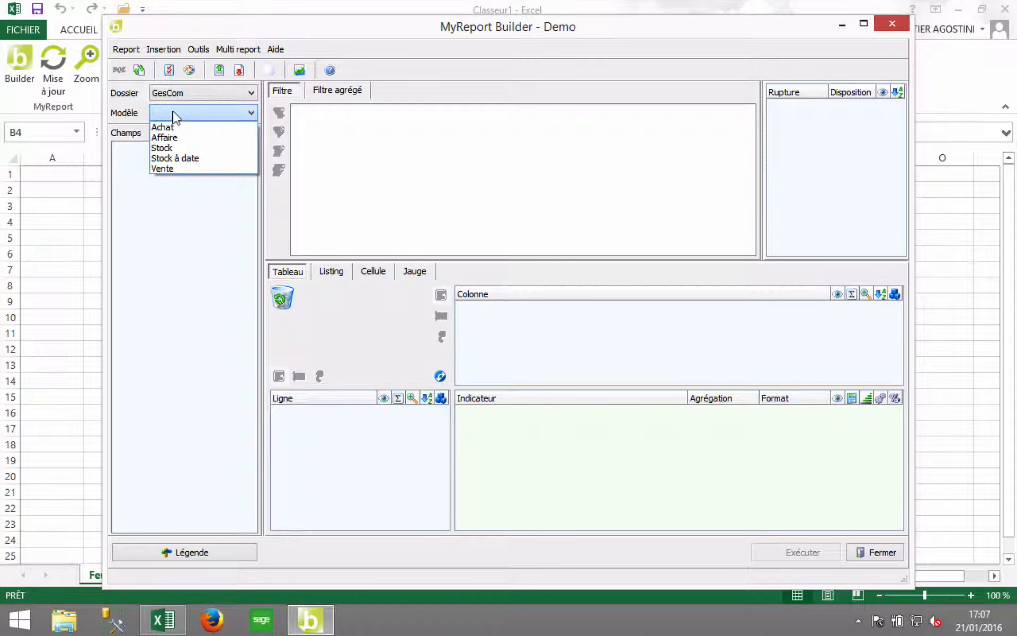
pyautogui.click(159, 168)
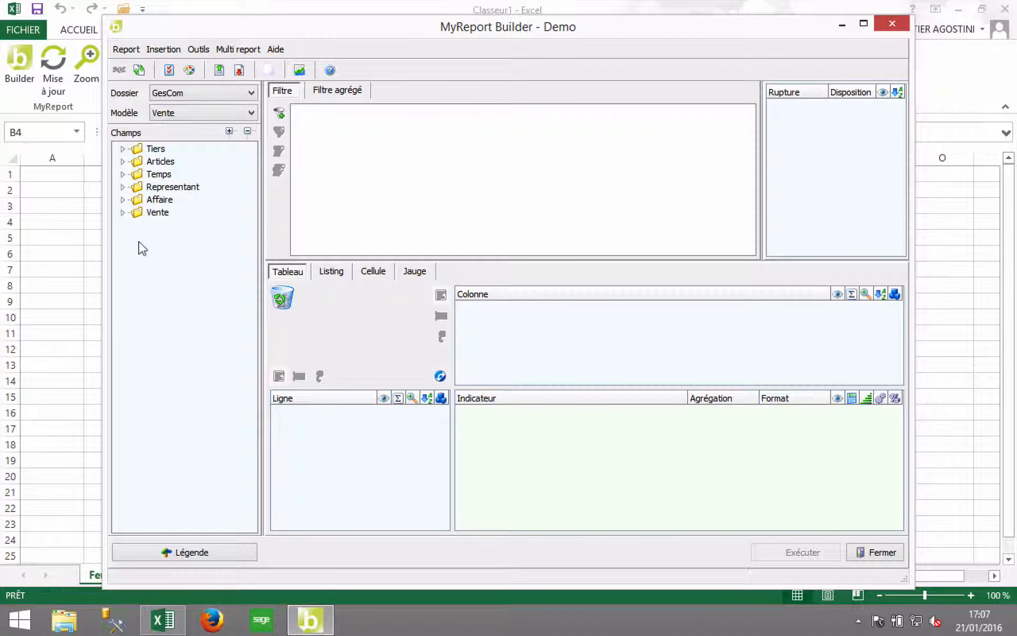
# Examine the fields available in the Tiers, Articles and Vente groups of the model
pyautogui.click(121, 149)
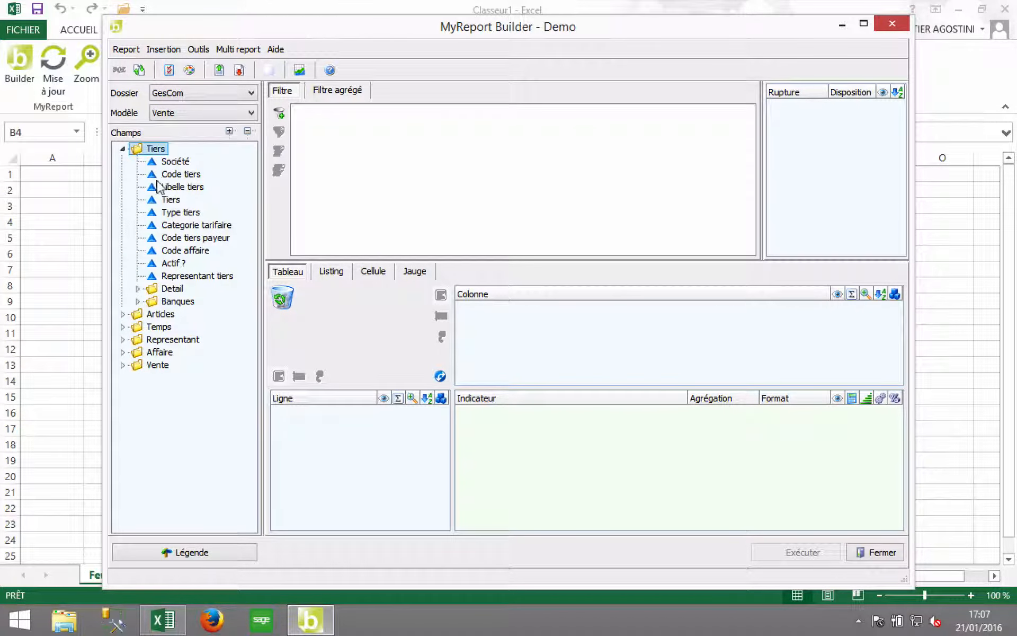
pyautogui.click(121, 149)
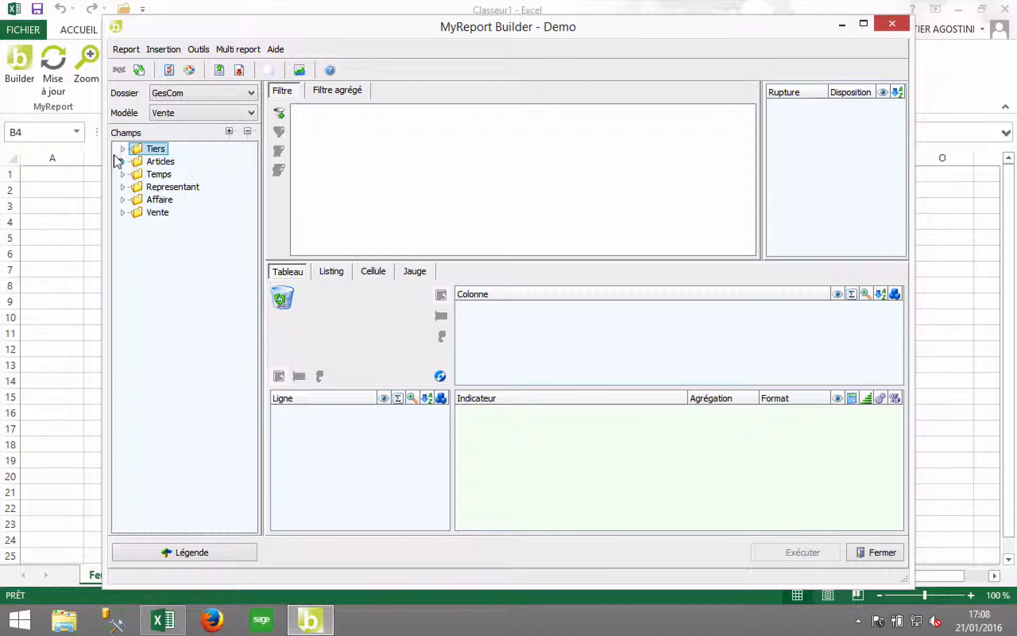
pyautogui.click(121, 161)
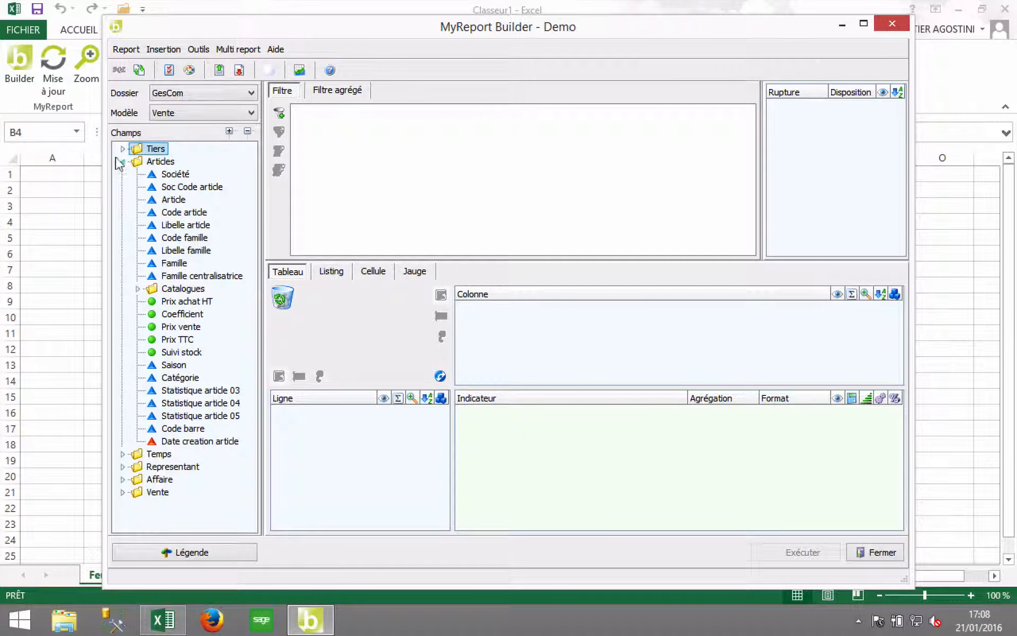
pyautogui.click(121, 162)
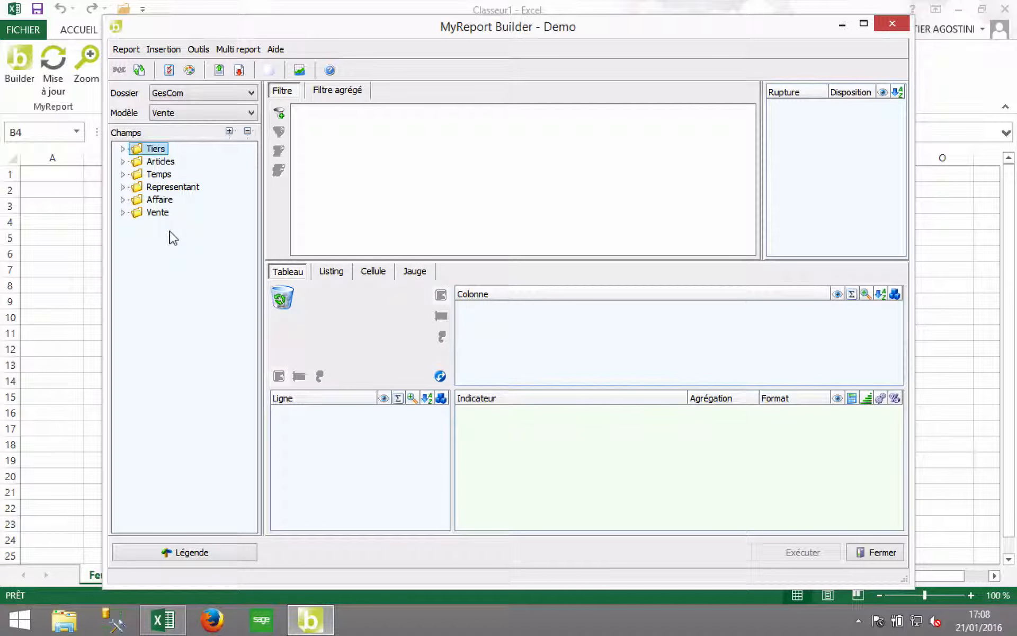
pyautogui.click(123, 212)
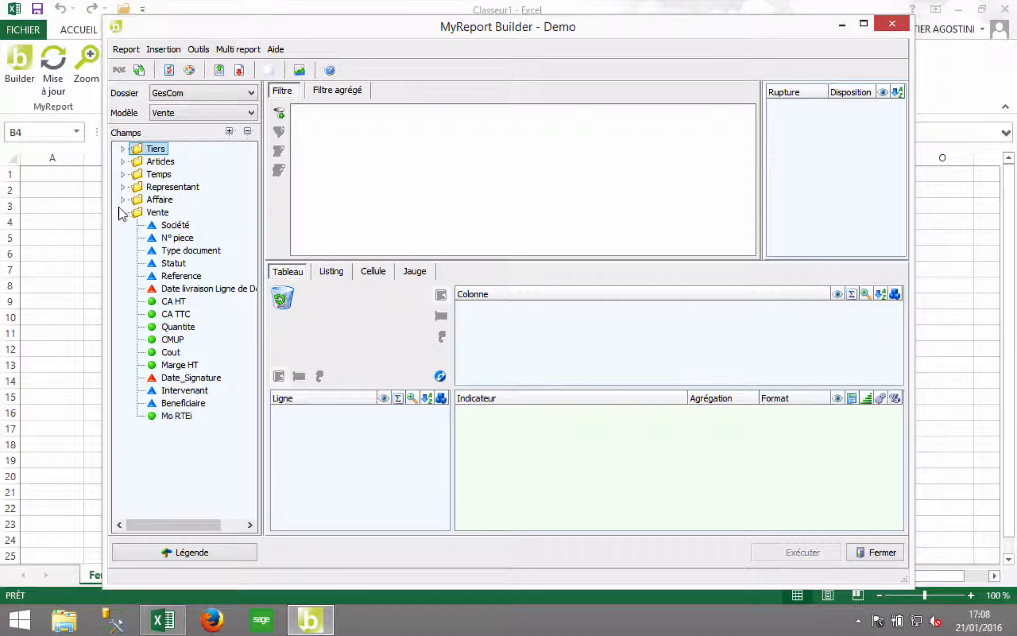
pyautogui.click(123, 212)
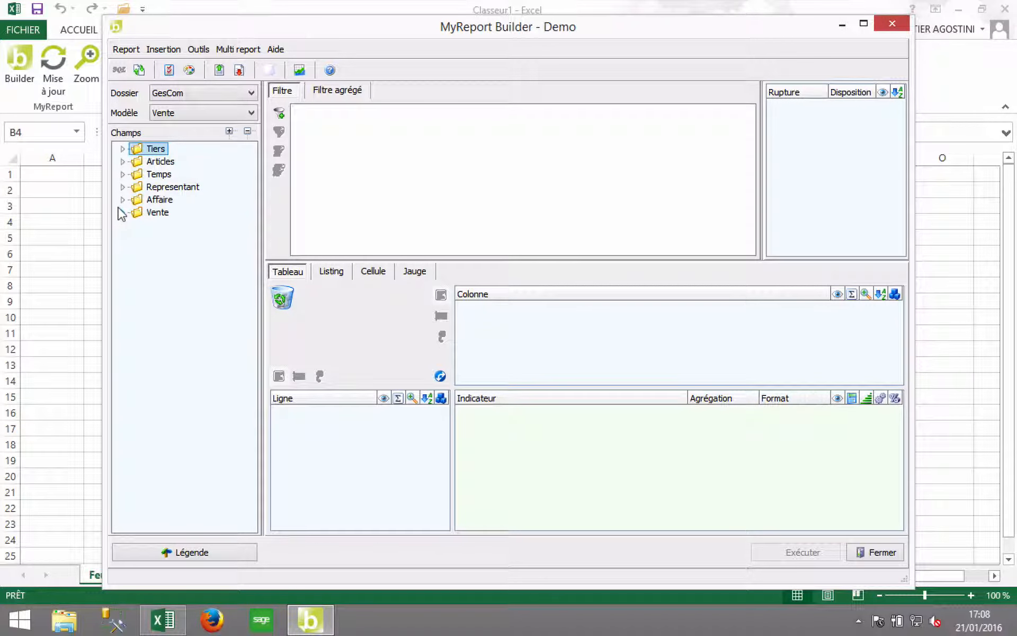
# Add the Nom representant field from the Representant group as the table's row field
pyautogui.click(151, 187)
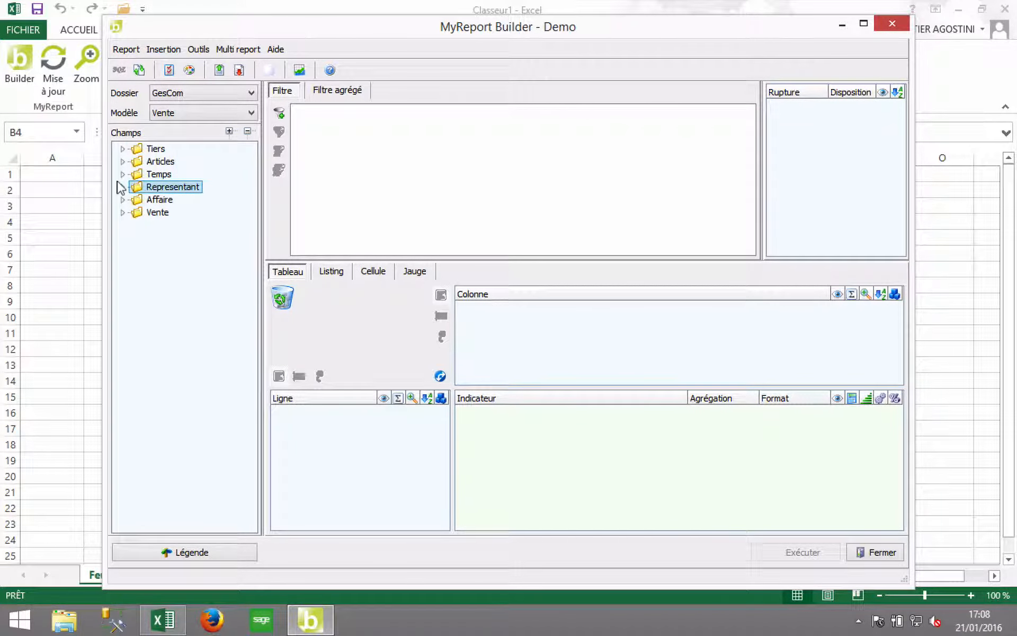
pyautogui.click(122, 186)
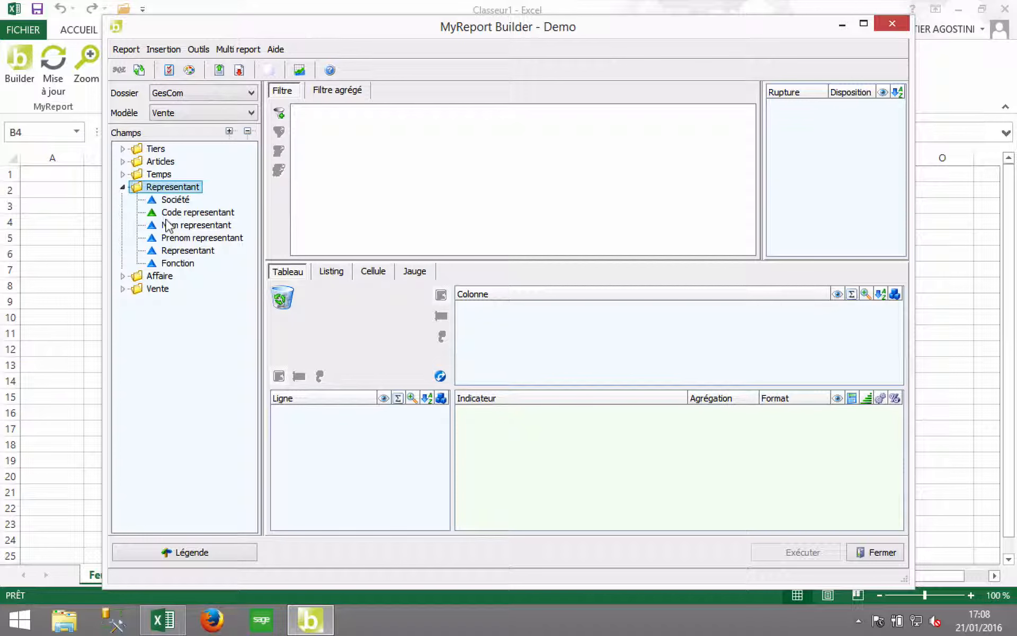
pyautogui.moveTo(167, 225); pyautogui.dragTo(342, 438)
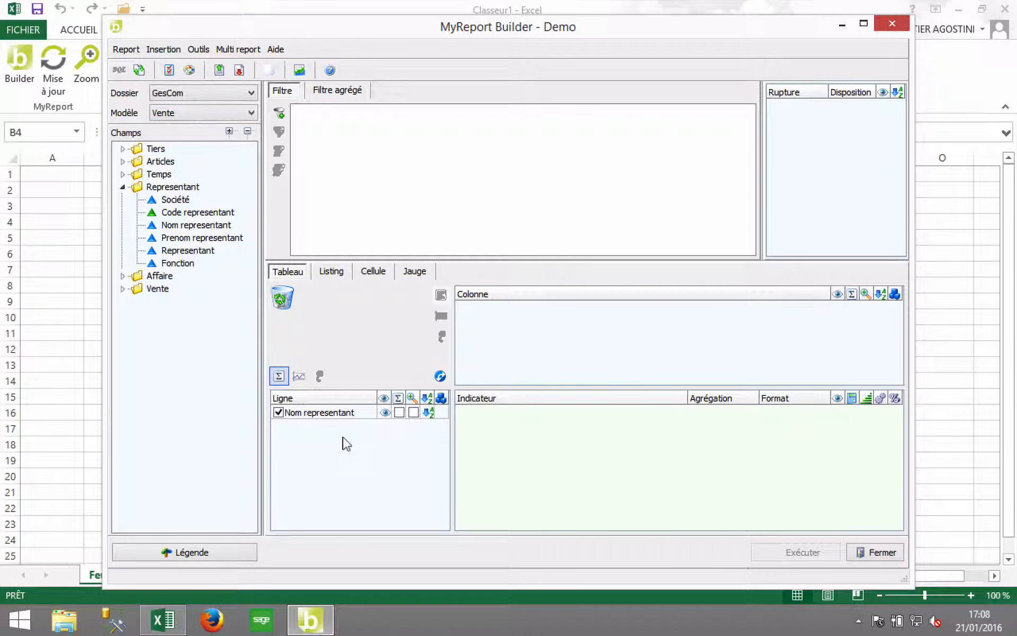
pyautogui.click(117, 185)
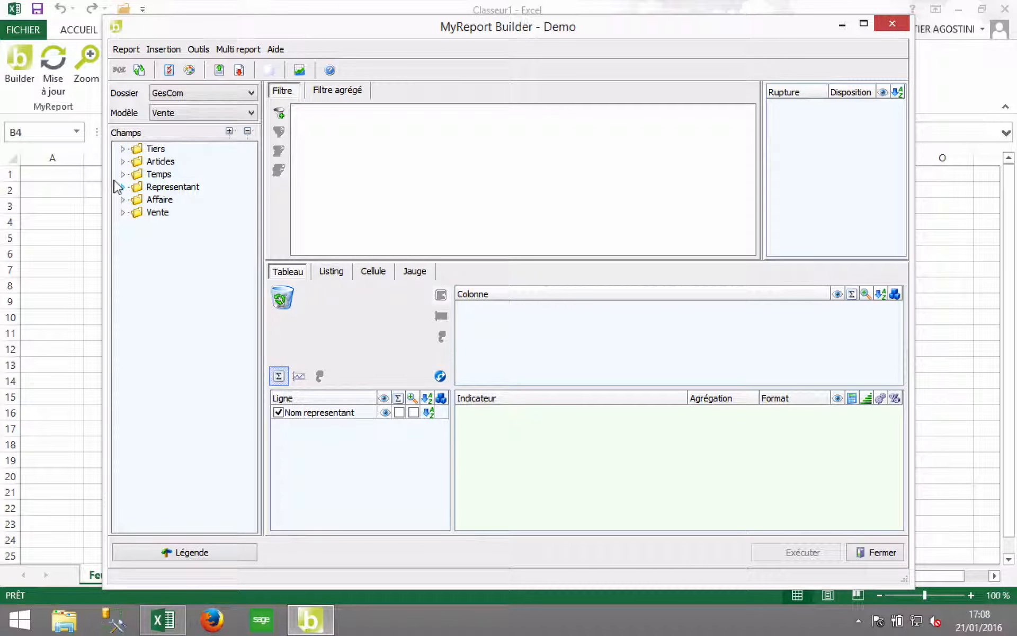
# Add the CA HT field from the Vente group as the table's indicator and execute the report
pyautogui.click(121, 212)
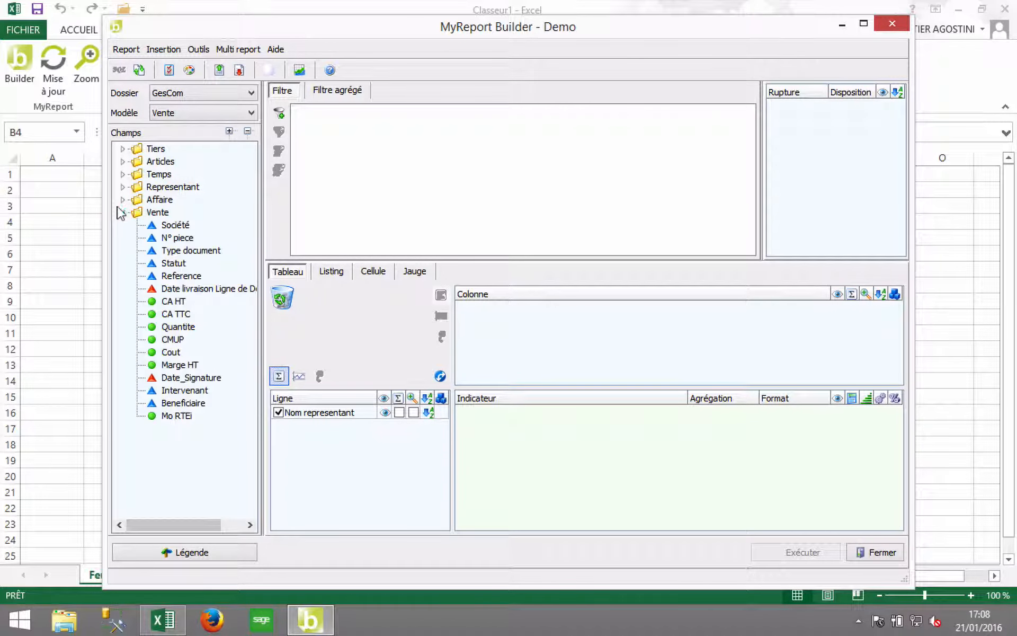
pyautogui.click(162, 300)
pyautogui.moveTo(163, 301); pyautogui.dragTo(520, 432)
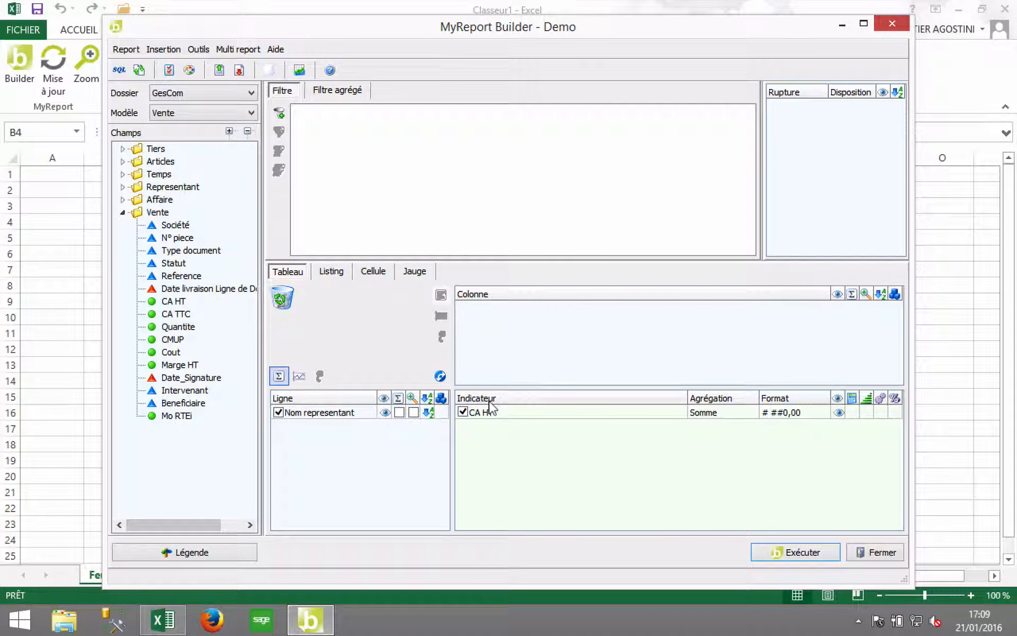
pyautogui.click(801, 551)
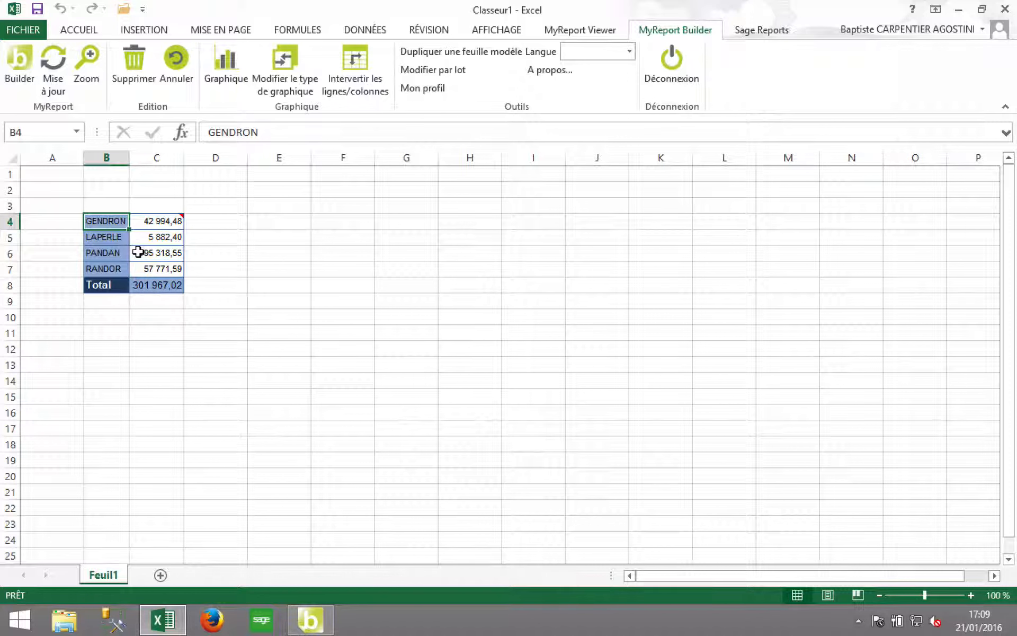
# Review the generated table's representative names, CA HT amounts and total row in the worksheet
pyautogui.press('Right')
pyautogui.press('Left')
pyautogui.press('Down')
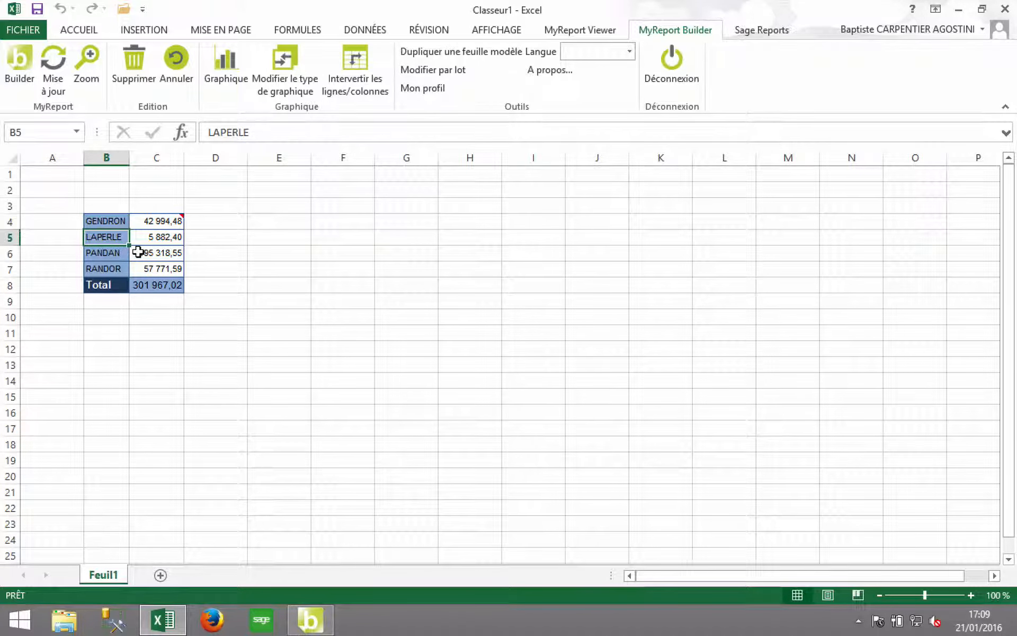
pyautogui.press('Right')
pyautogui.press('Left')
pyautogui.press('Down')
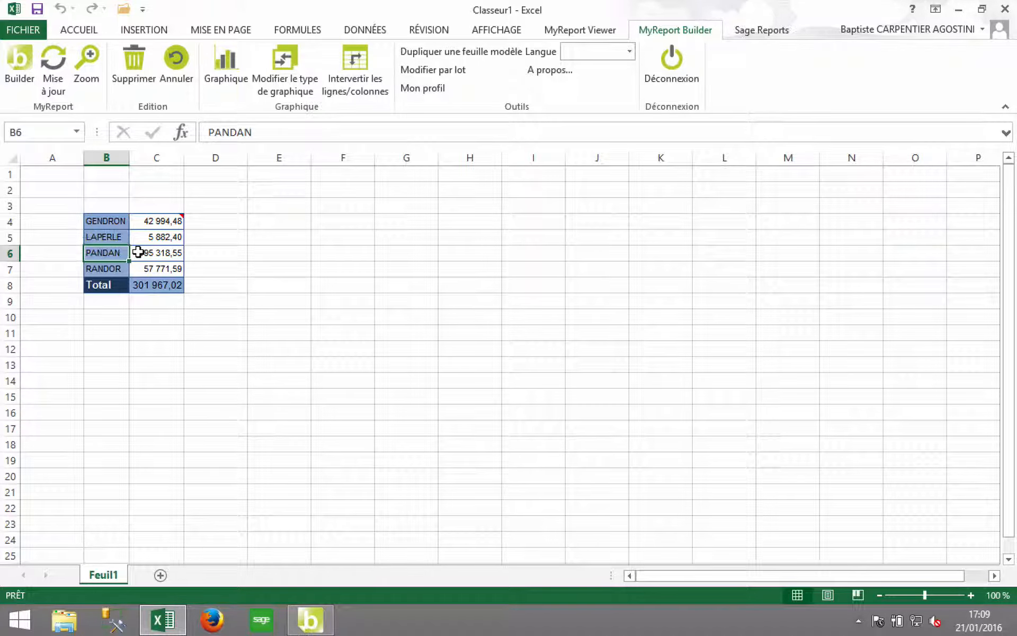
pyautogui.press('Down')
pyautogui.press('Down')
pyautogui.press('Right')
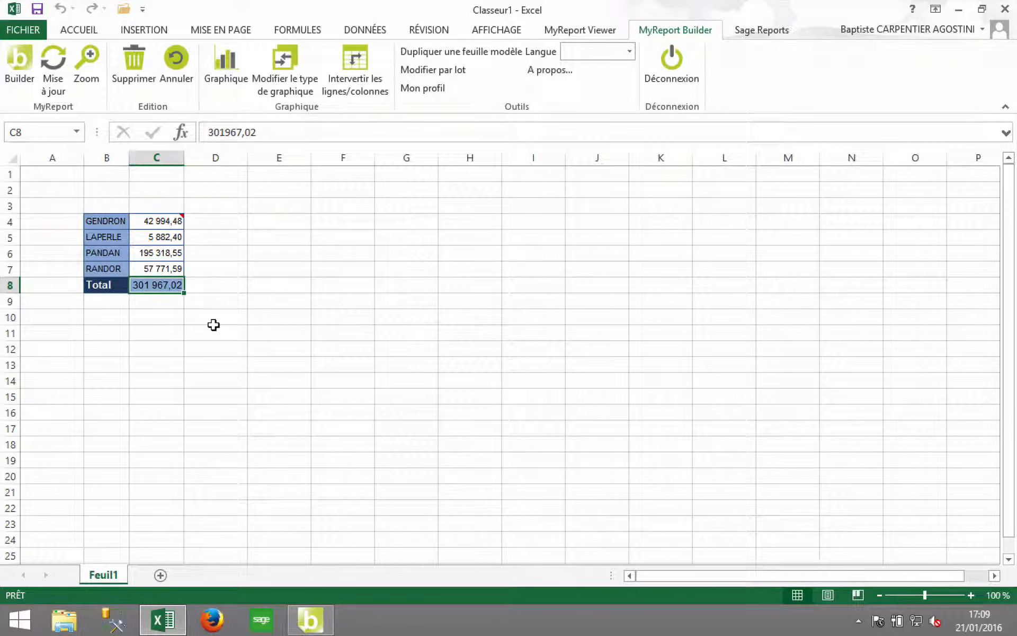
# Return to MyReport Builder, add the Mois field from the Temps group as the column field and execute the report again
pyautogui.click(310, 618)
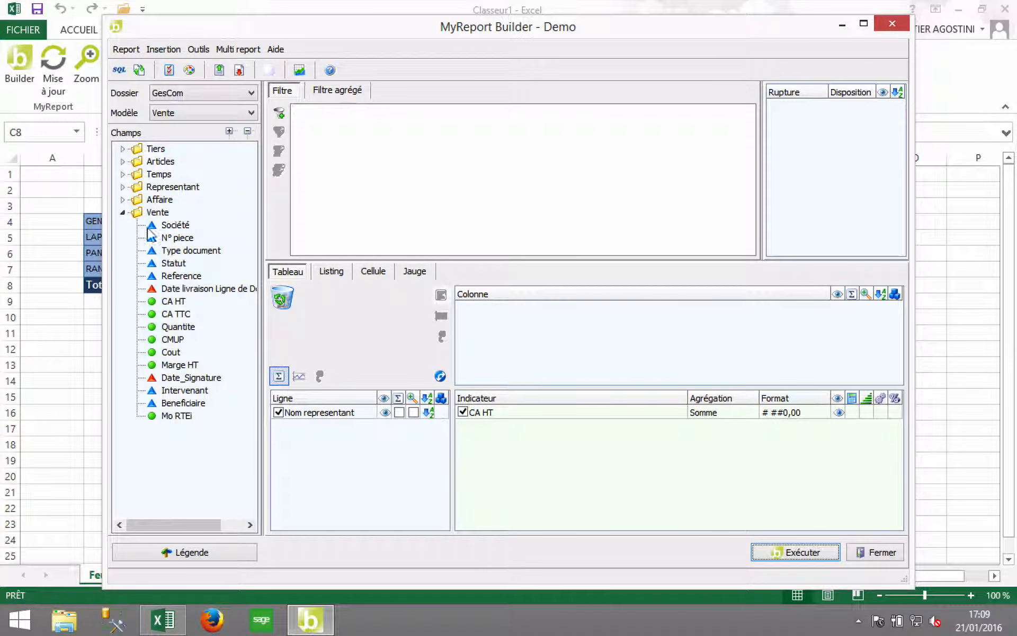
pyautogui.click(122, 212)
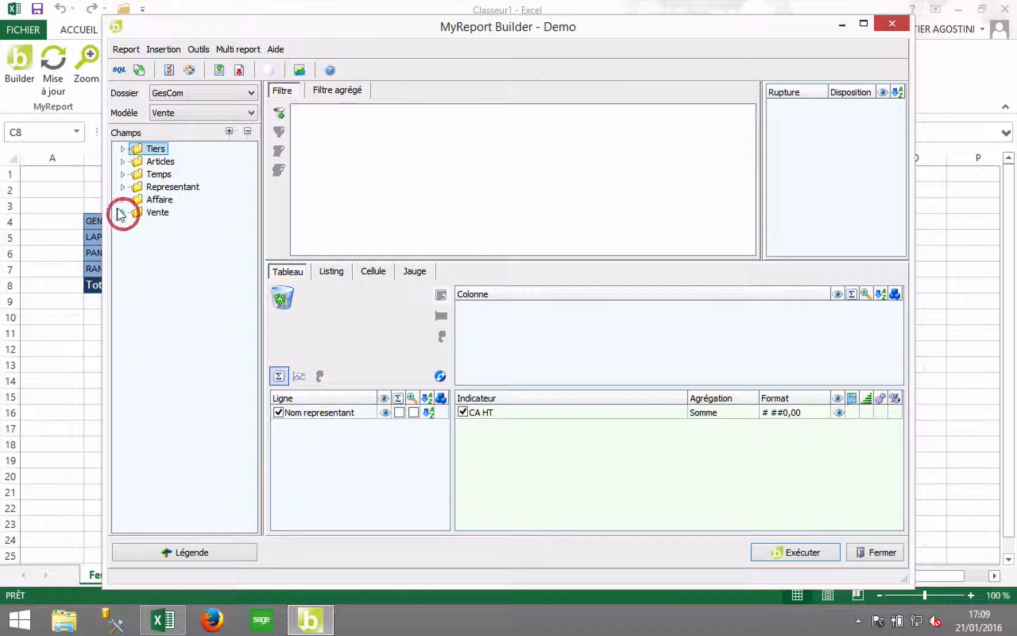
pyautogui.click(122, 173)
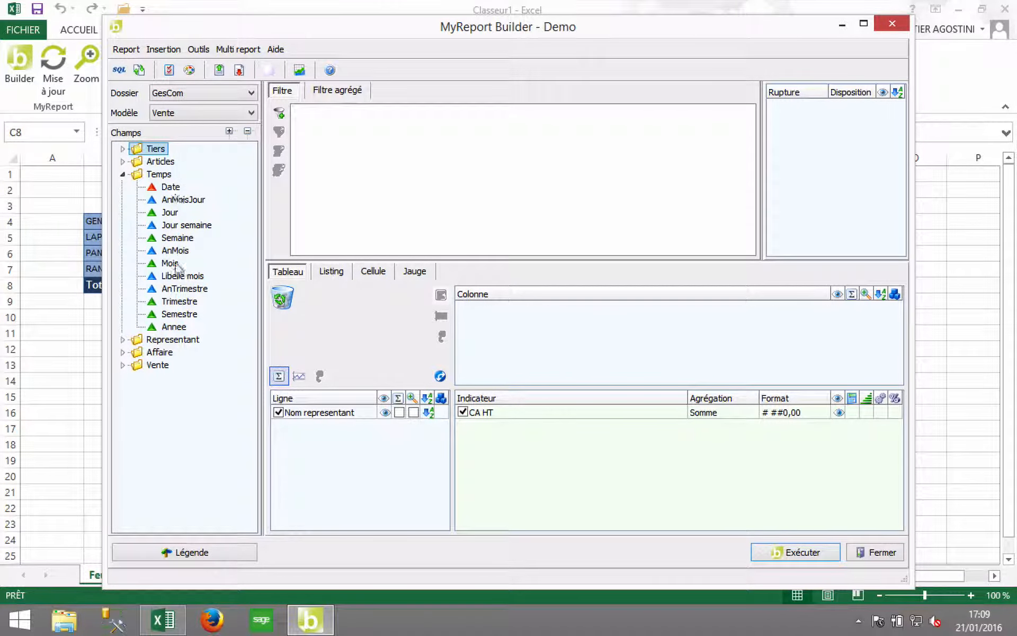
pyautogui.moveTo(169, 263); pyautogui.dragTo(510, 328)
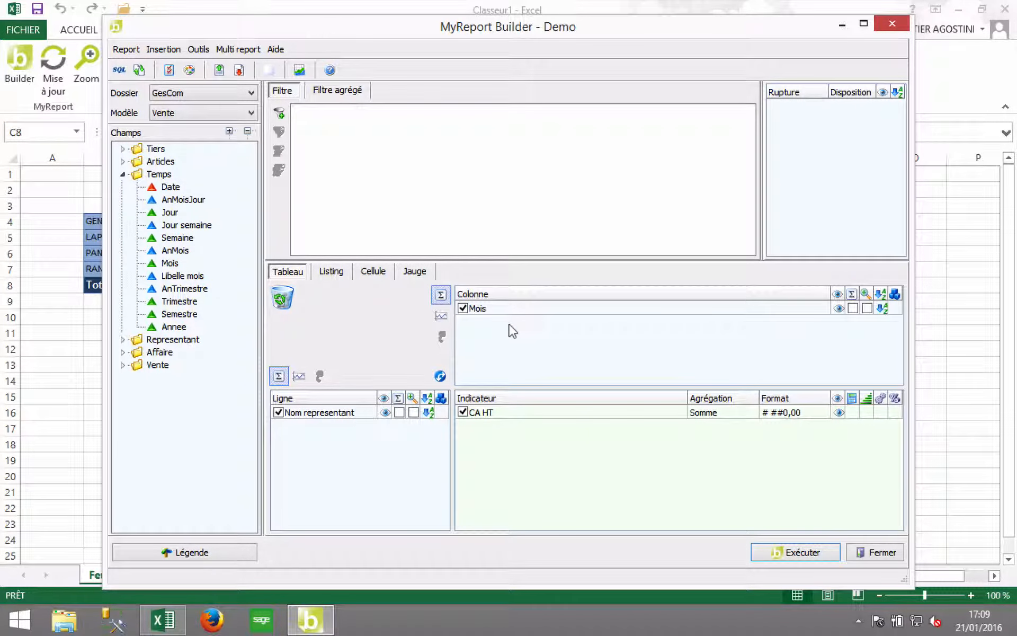
pyautogui.click(779, 546)
pyautogui.click(779, 545)
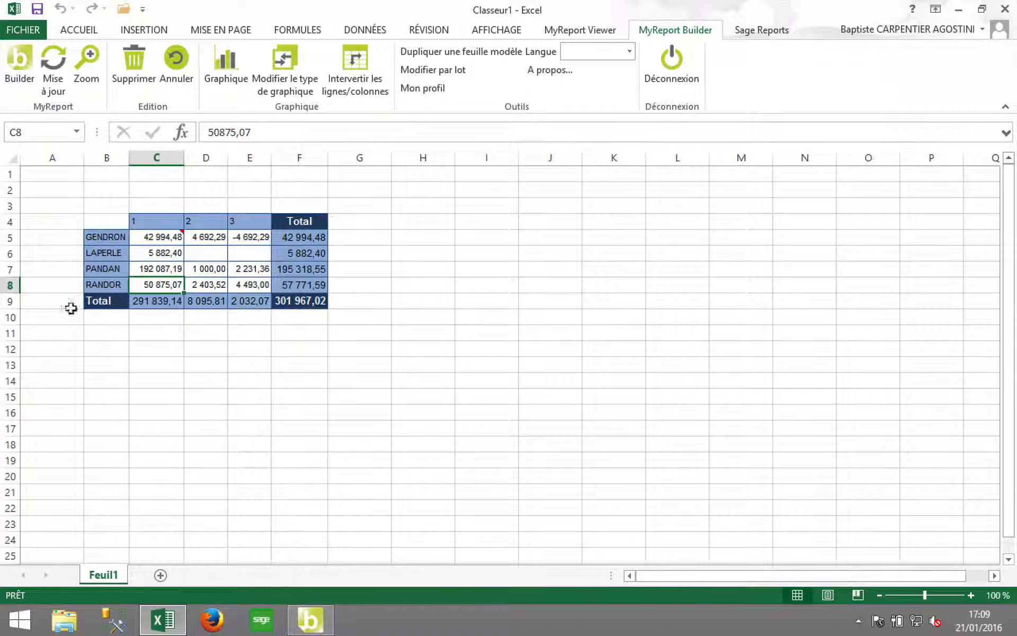
# Review the CA HT table by representative and month, including its row totals, column totals and grand total
pyautogui.click(114, 232)
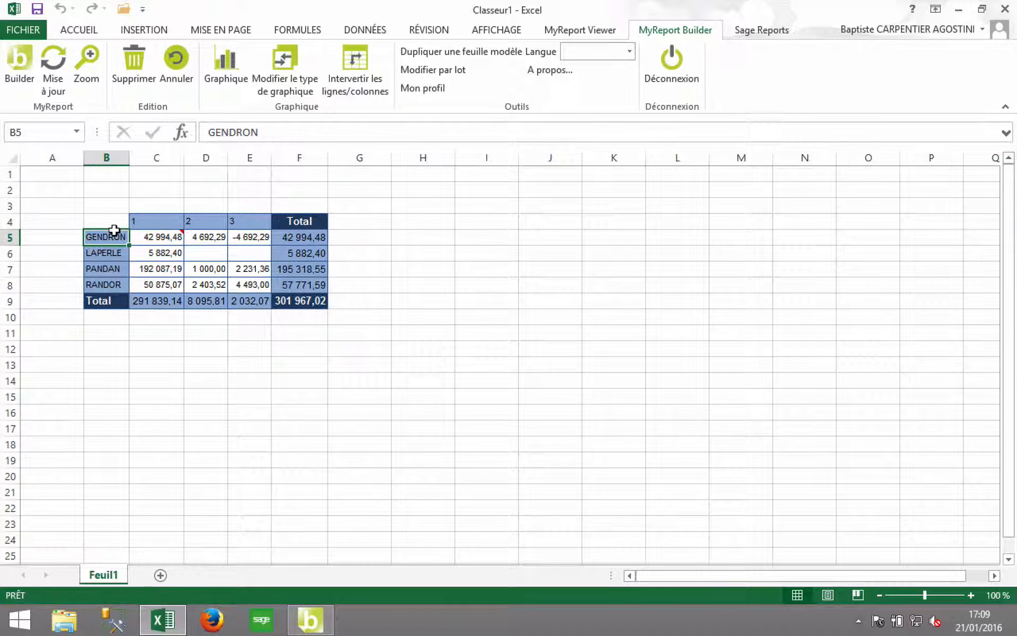
pyautogui.press('Right')
pyautogui.press('Right')
pyautogui.press('Right')
pyautogui.press('Right')
pyautogui.press('Down')
pyautogui.press('Down')
pyautogui.press('Left')
pyautogui.press('Left')
pyautogui.press('Down')
pyautogui.press('Down')
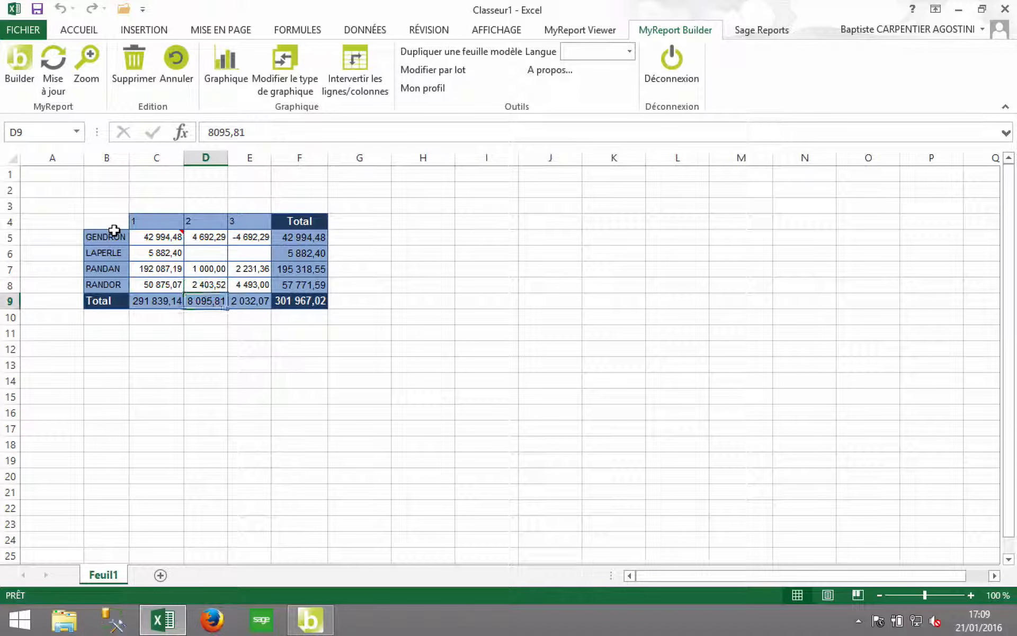
pyautogui.press('Left')
pyautogui.press('Left')
pyautogui.press('Right')
pyautogui.press('Right')
pyautogui.press('Right')
pyautogui.press('Right')
pyautogui.press('Right')
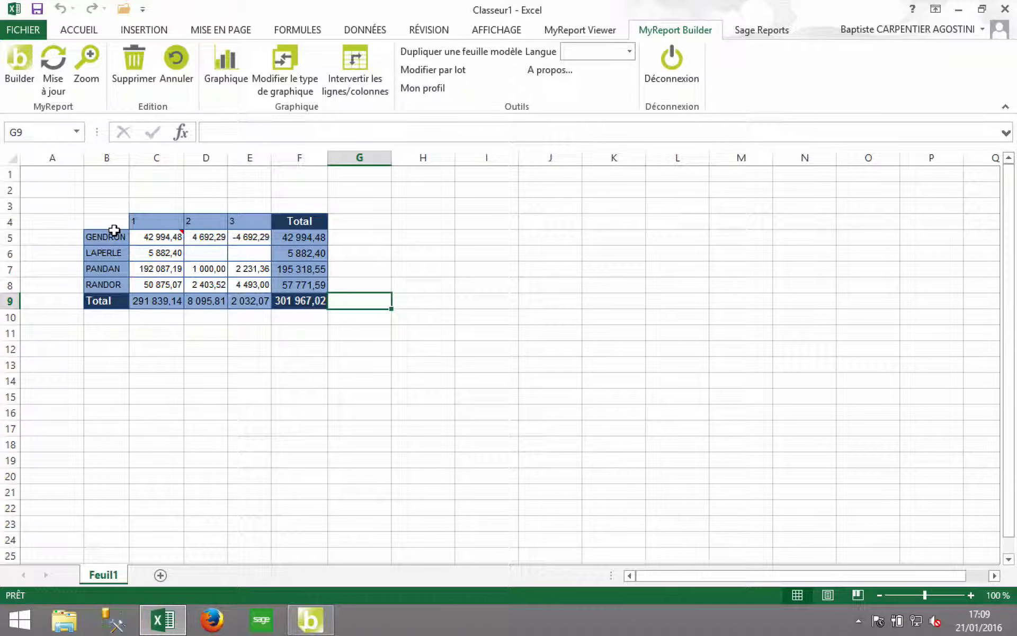
pyautogui.press('Left')
pyautogui.click(165, 251)
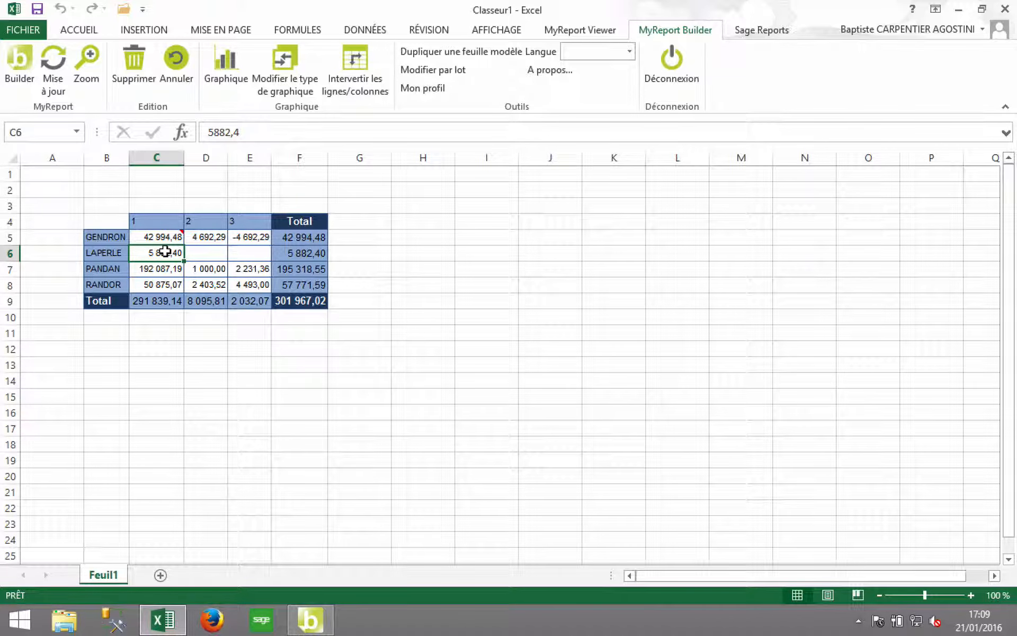
# Save the workbook to the desktop (Bureau) as an Excel workbook named "CA par représentant par mois"
pyautogui.click(19, 27)
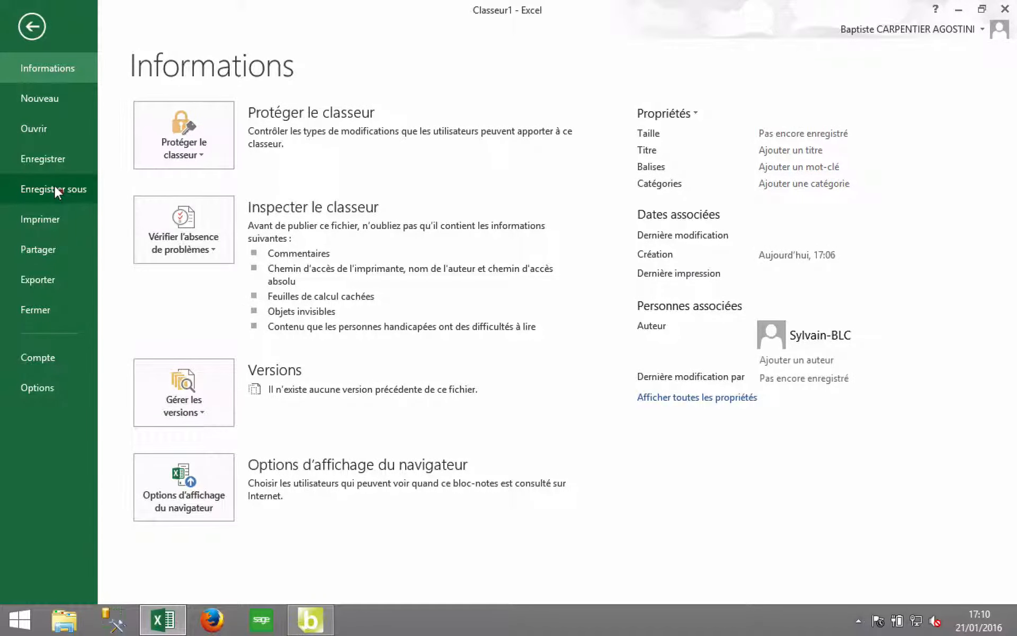
pyautogui.click(55, 189)
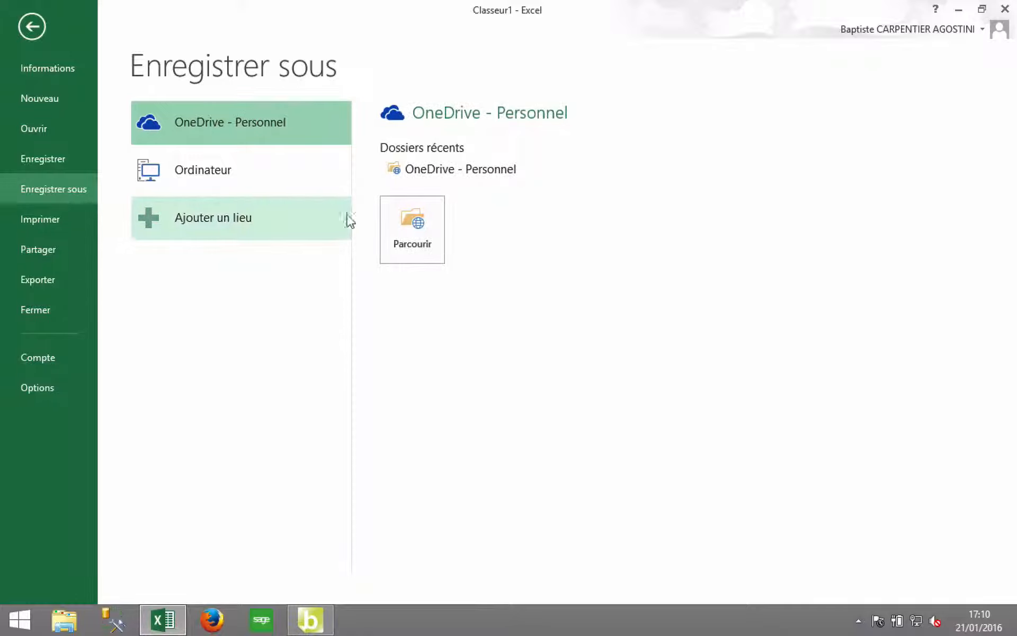
pyautogui.click(201, 177)
pyautogui.click(417, 164)
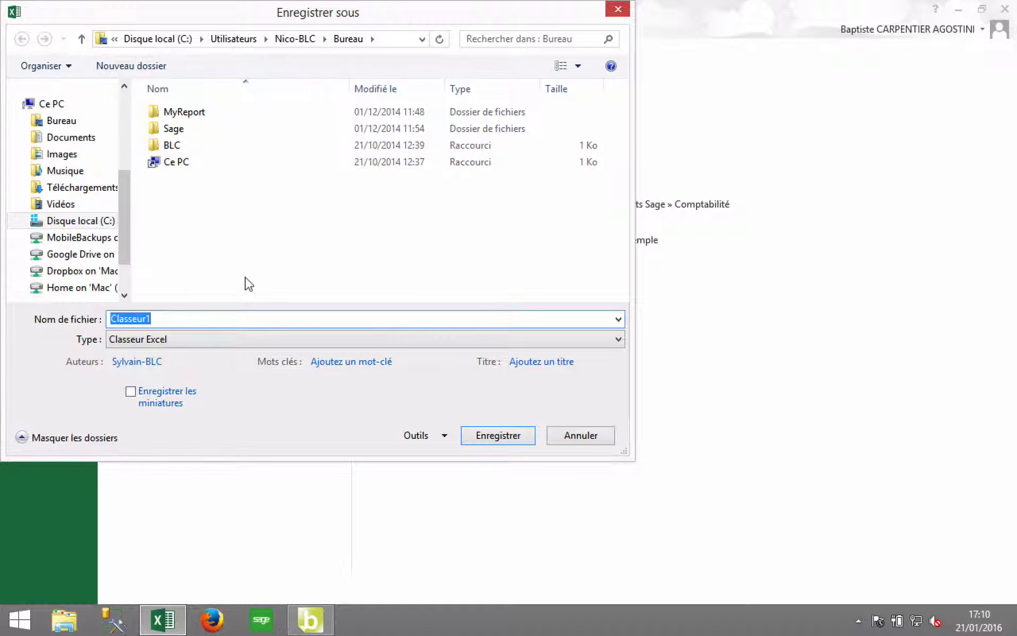
pyautogui.write('CA par représentant par mois')
pyautogui.press('Return')
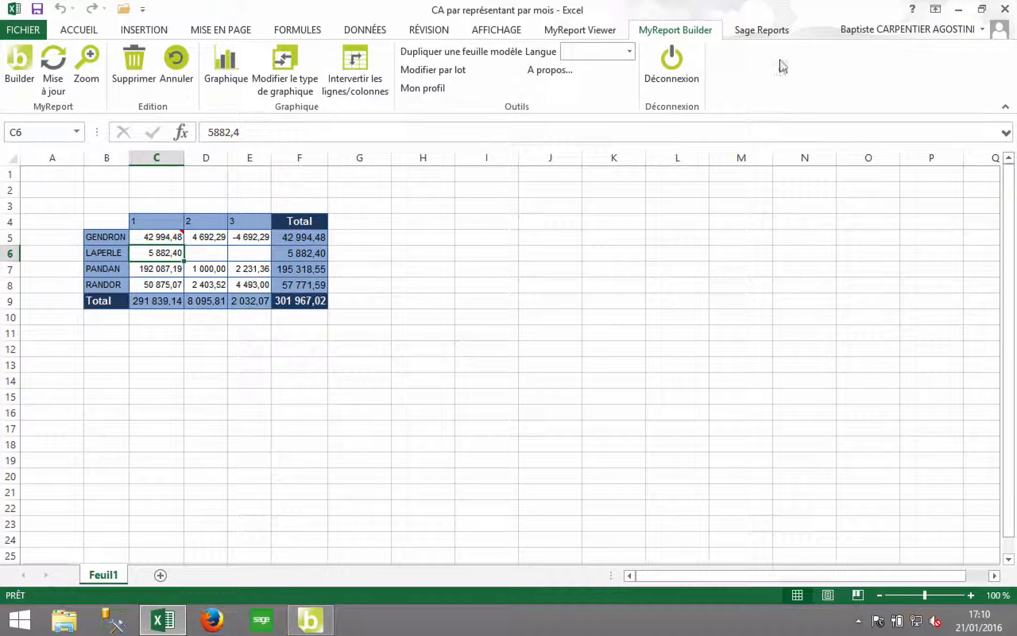
# Close Excel and reopen the "CA par représentant par mois" workbook from the desktop
pyautogui.click(1000, 10)
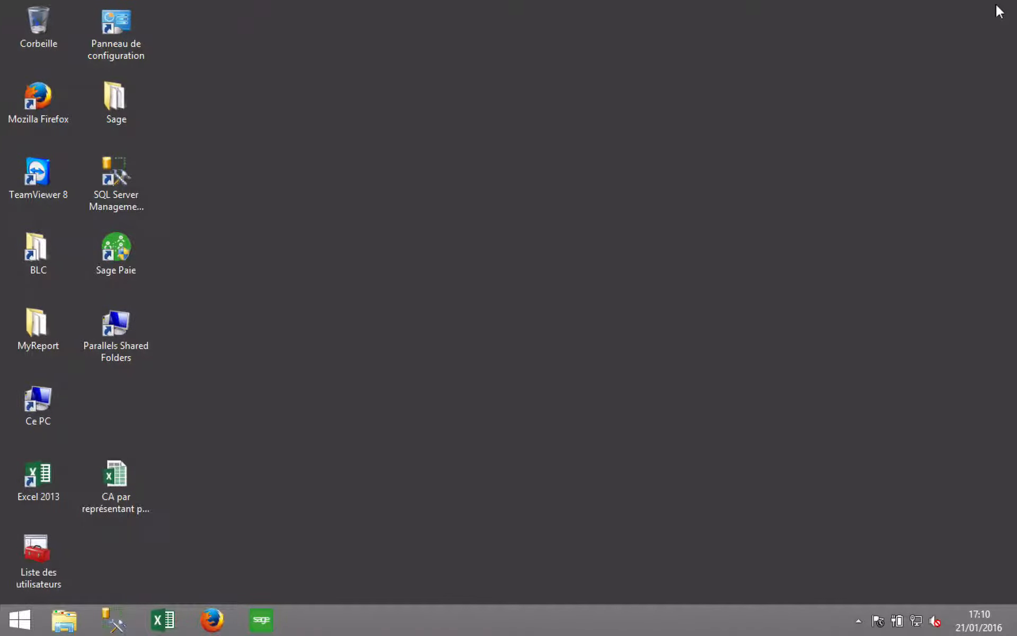
pyautogui.doubleClick(112, 477)
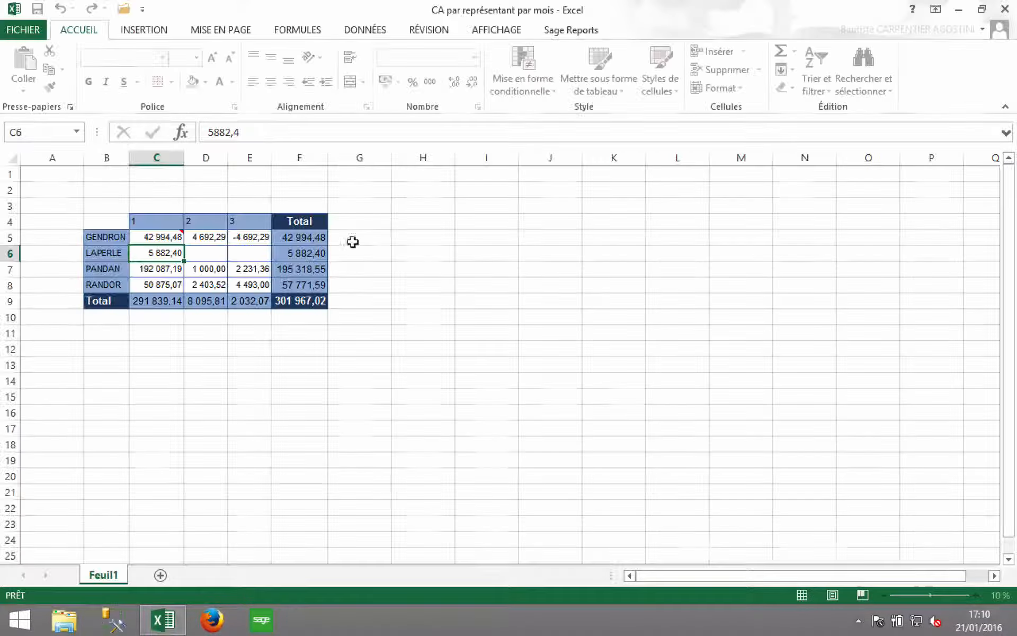
# Update the CA HT table with MyReport Builder, connecting to the Demo project with the prefilled Admin login
pyautogui.click(217, 249)
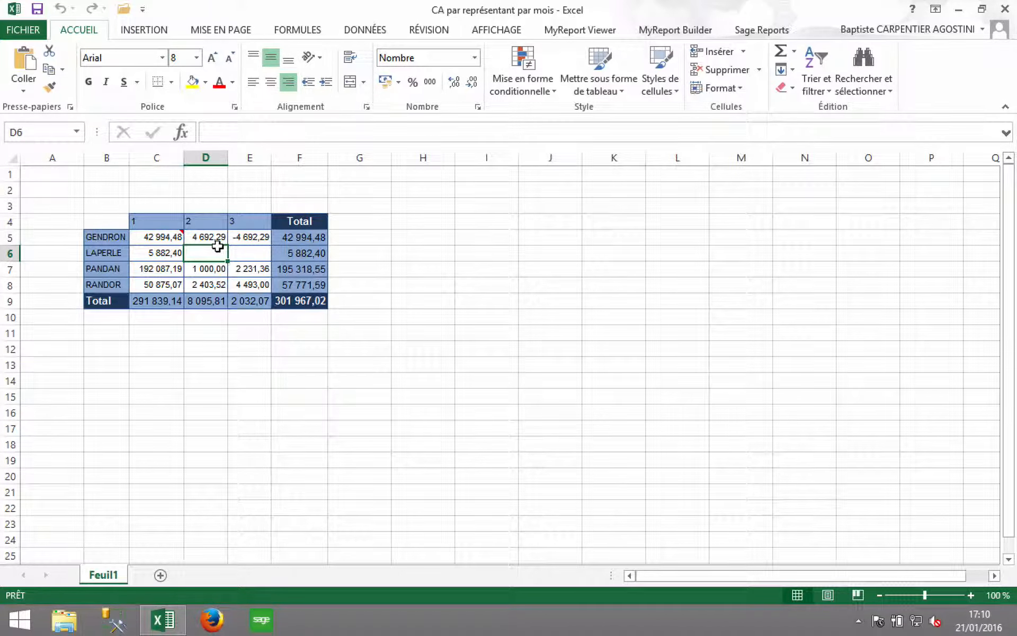
pyautogui.click(684, 28)
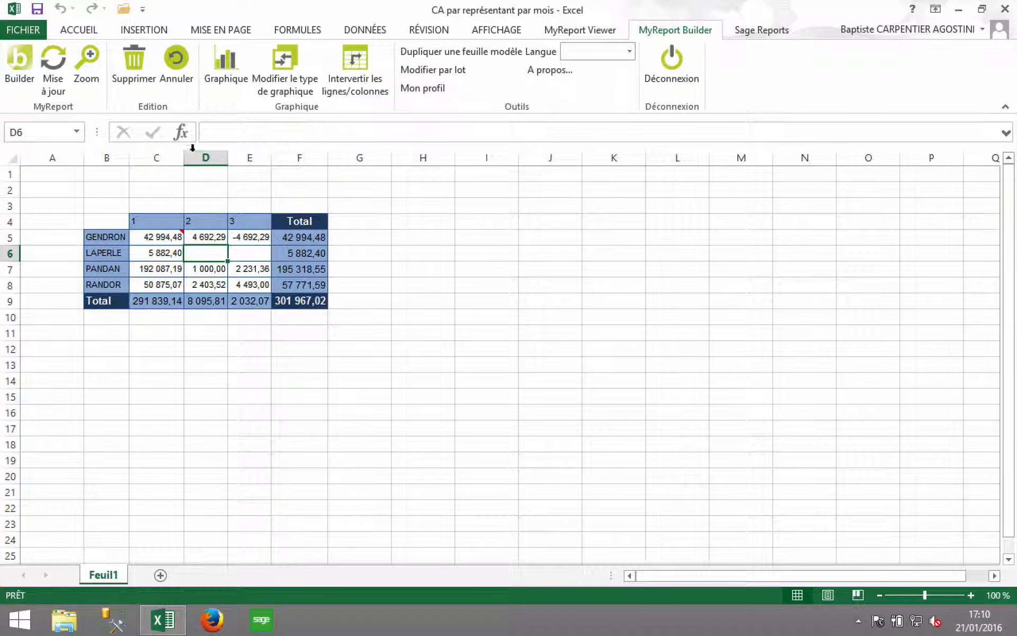
pyautogui.click(54, 74)
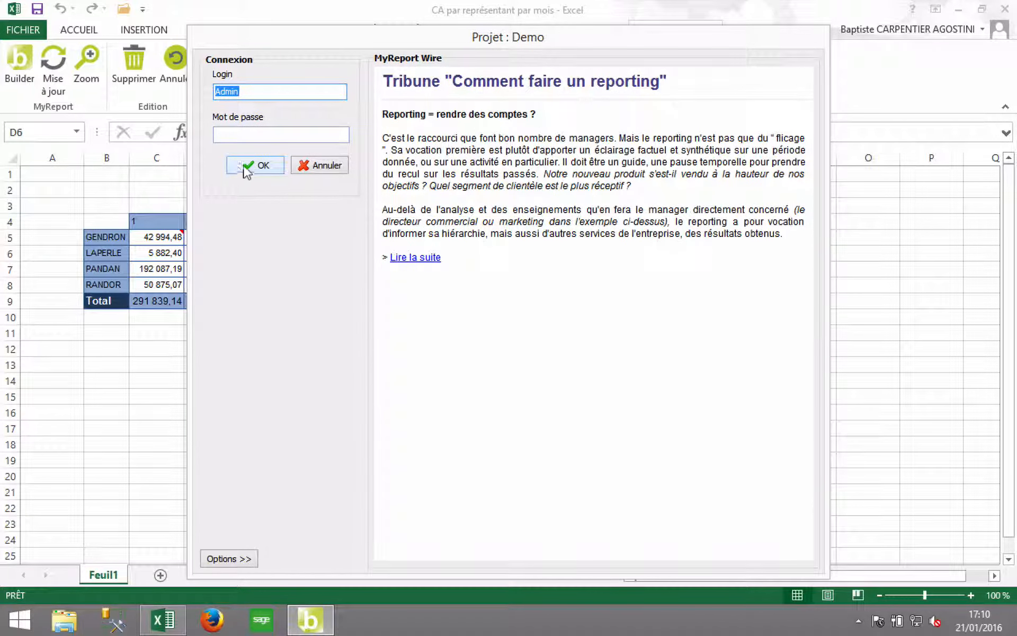
pyautogui.click(260, 164)
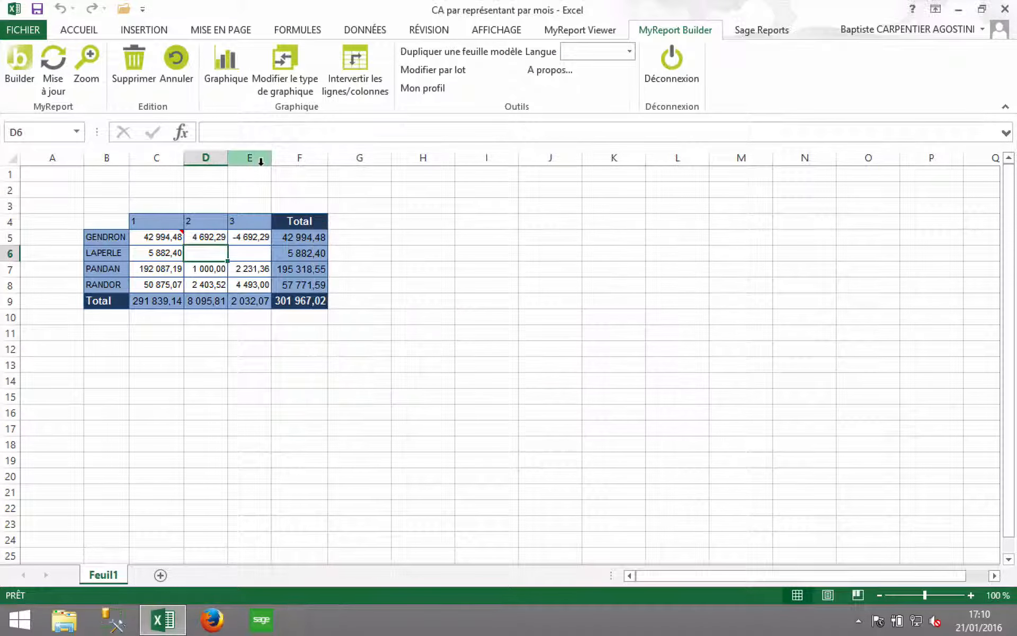